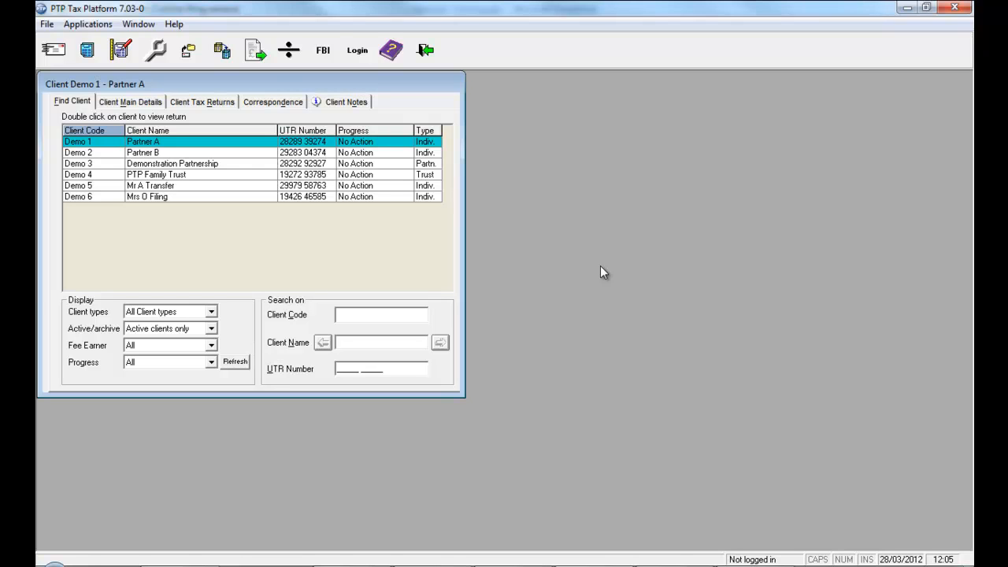
# Prepare the 2012 FBI file for individual client Demo 1, attaching the supporting schedules already selected.
pyautogui.click(329, 62)
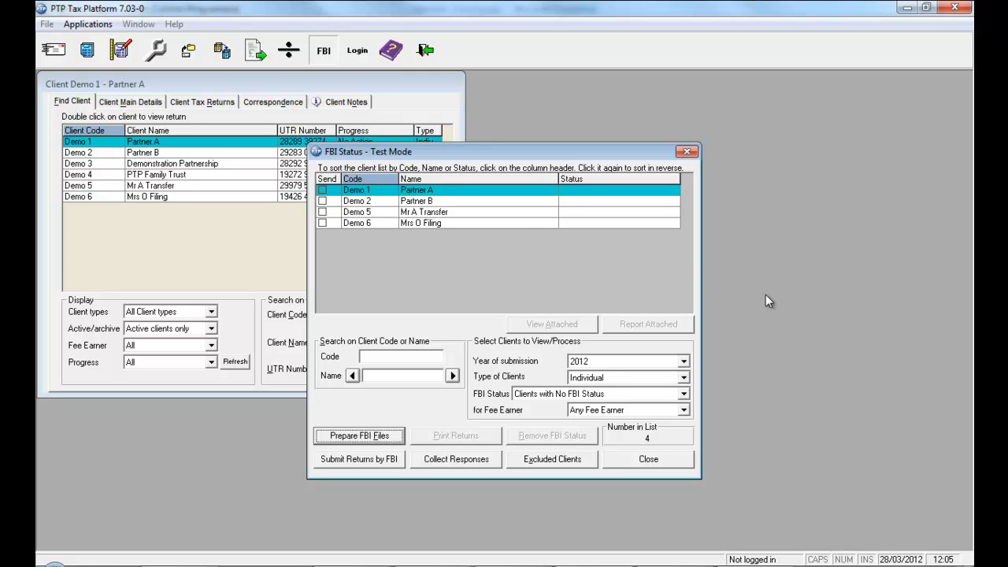
pyautogui.click(323, 196)
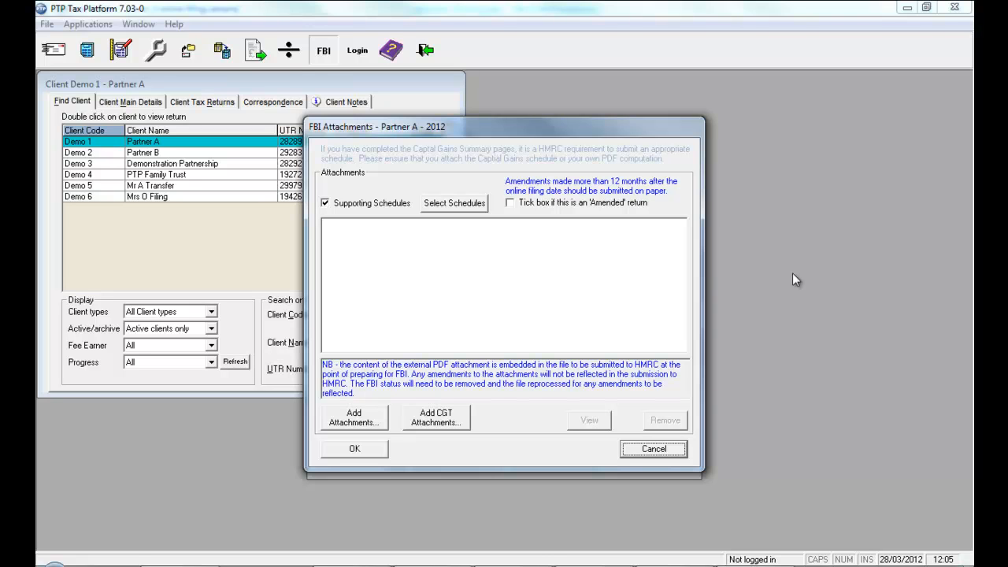
pyautogui.click(469, 206)
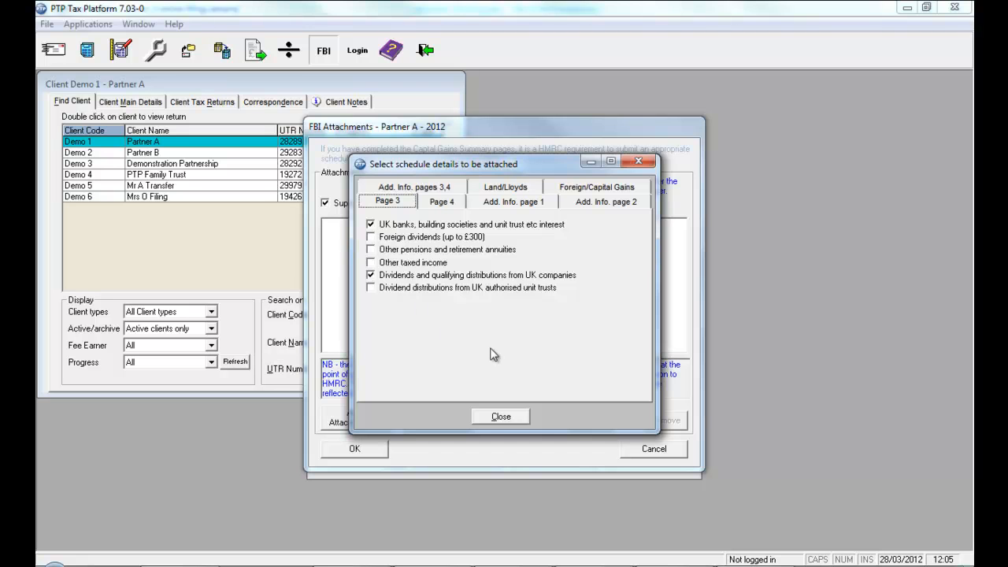
pyautogui.click(501, 417)
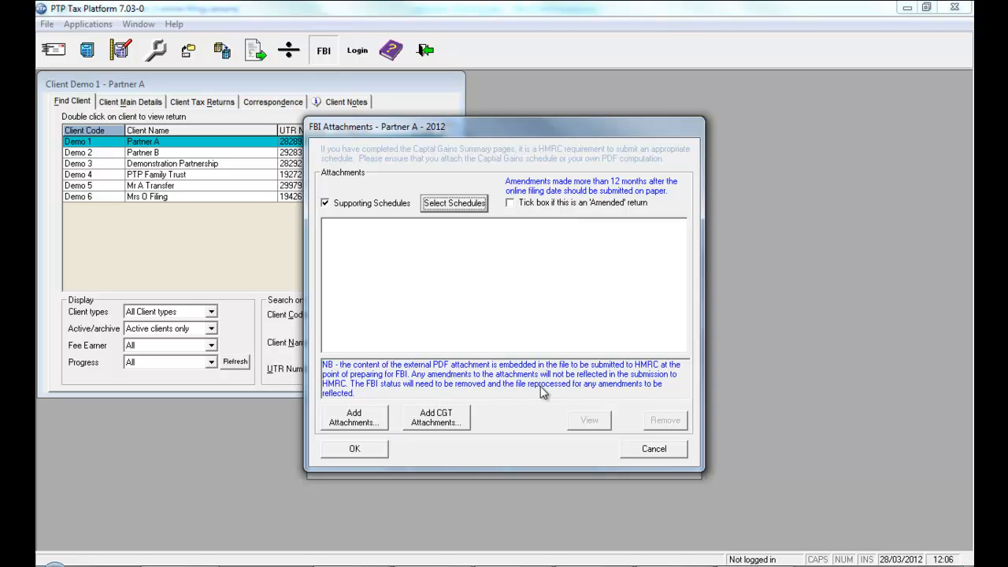
pyautogui.click(353, 448)
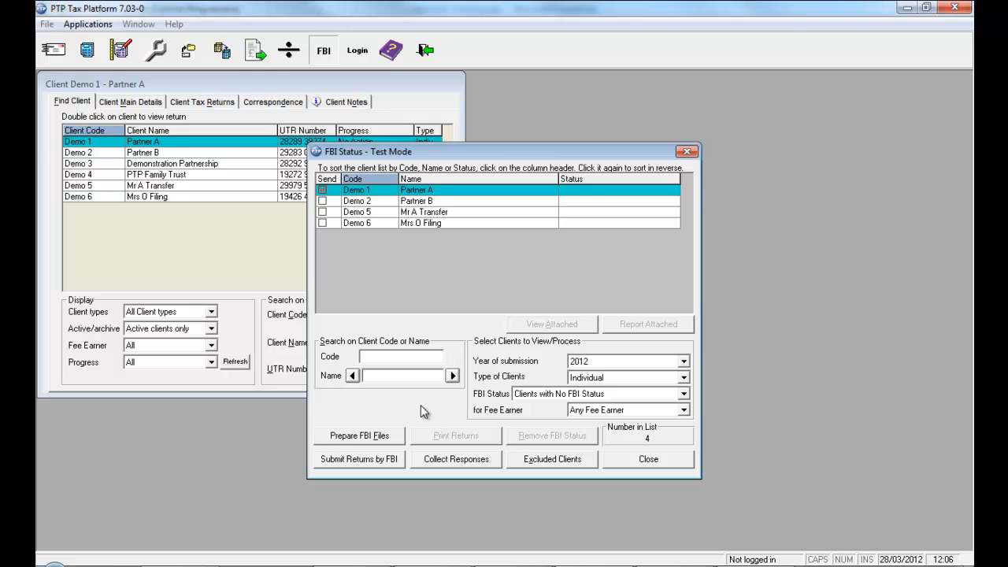
pyautogui.click(377, 437)
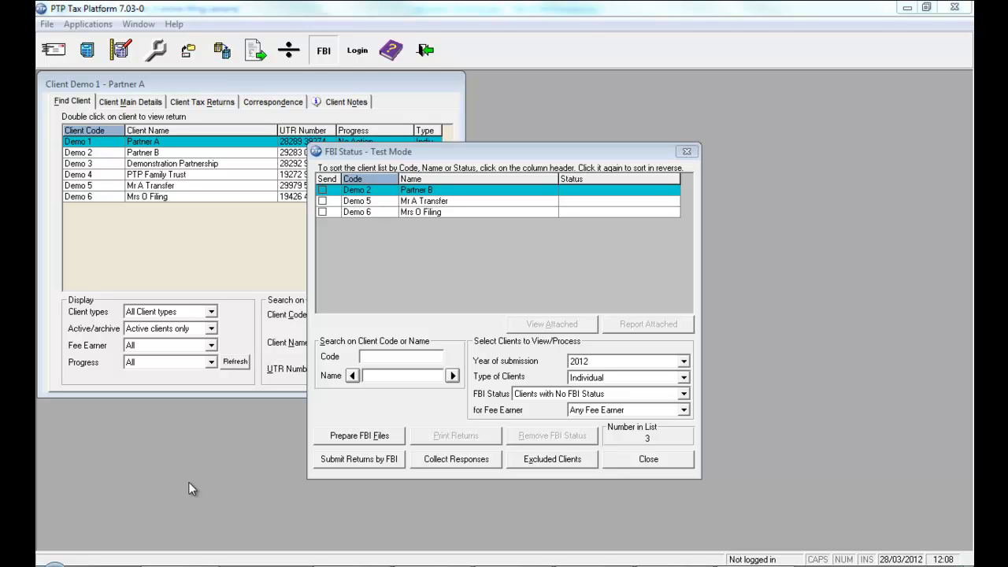
# Review the available submission years and client types for filtering the FBI Status list.
pyautogui.click(188, 481)
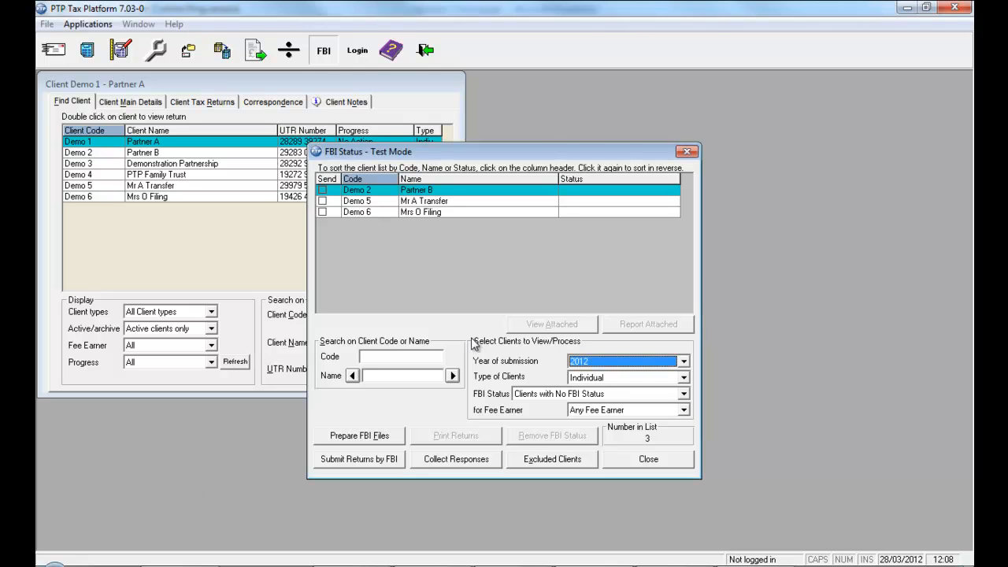
pyautogui.click(683, 360)
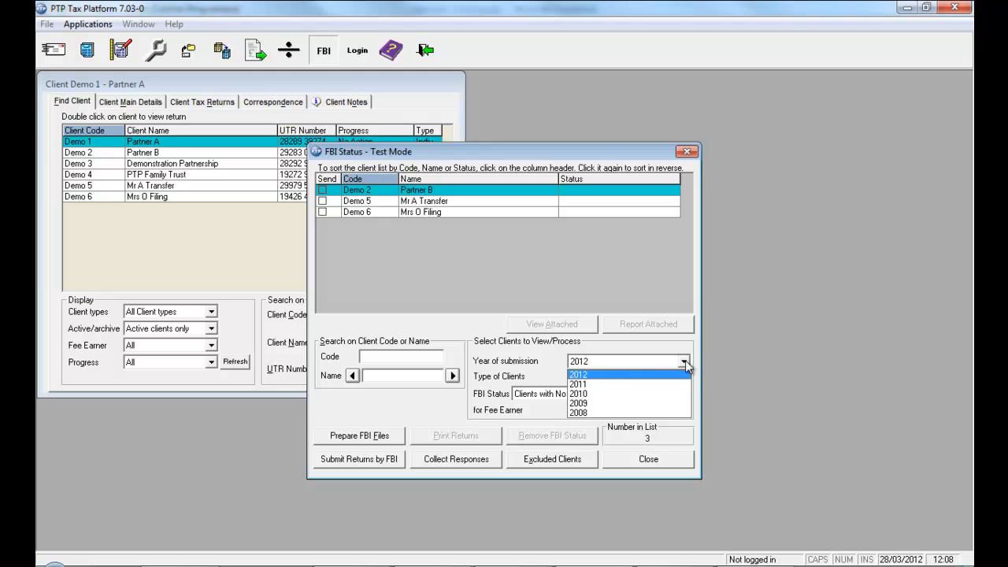
pyautogui.click(548, 363)
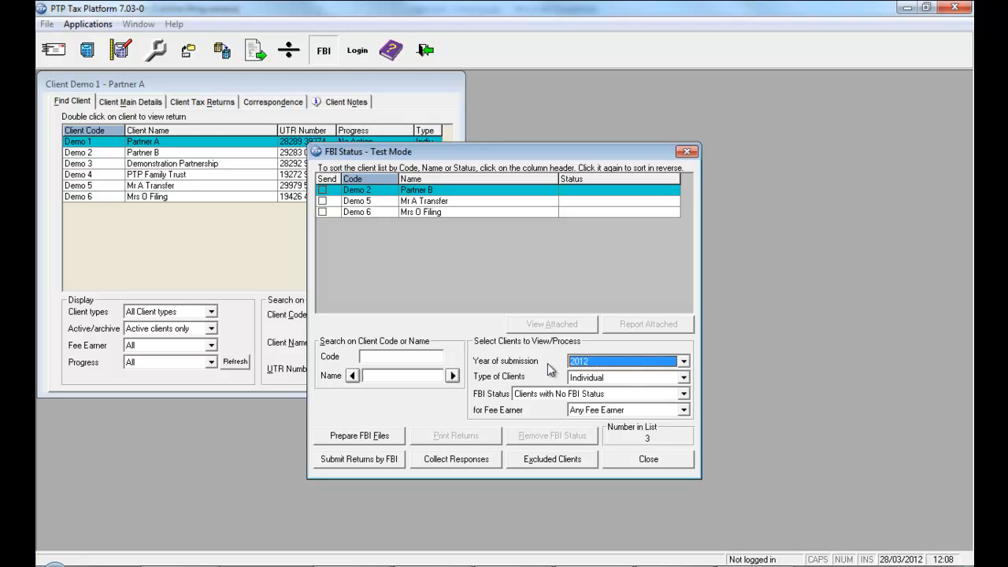
pyautogui.click(683, 378)
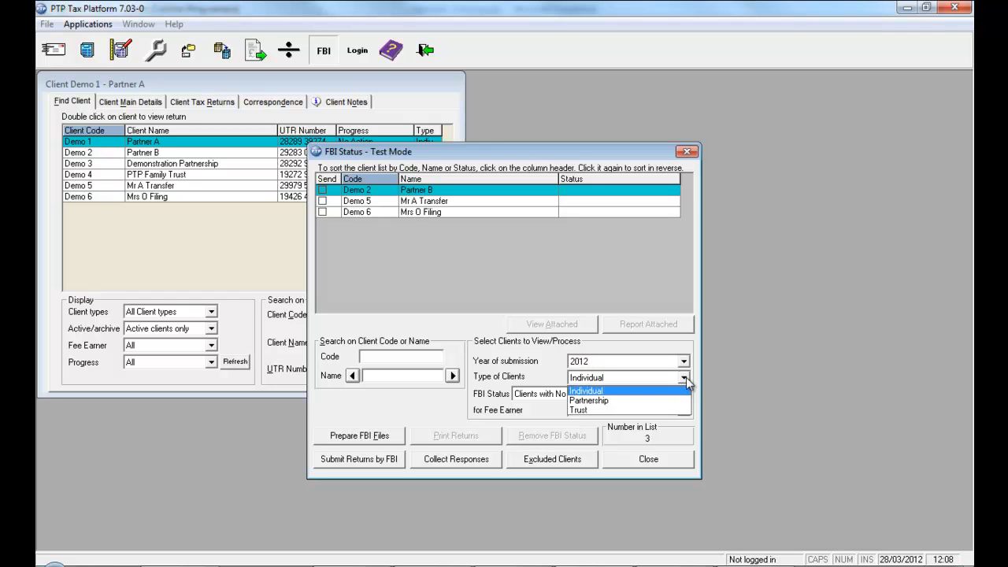
pyautogui.click(686, 377)
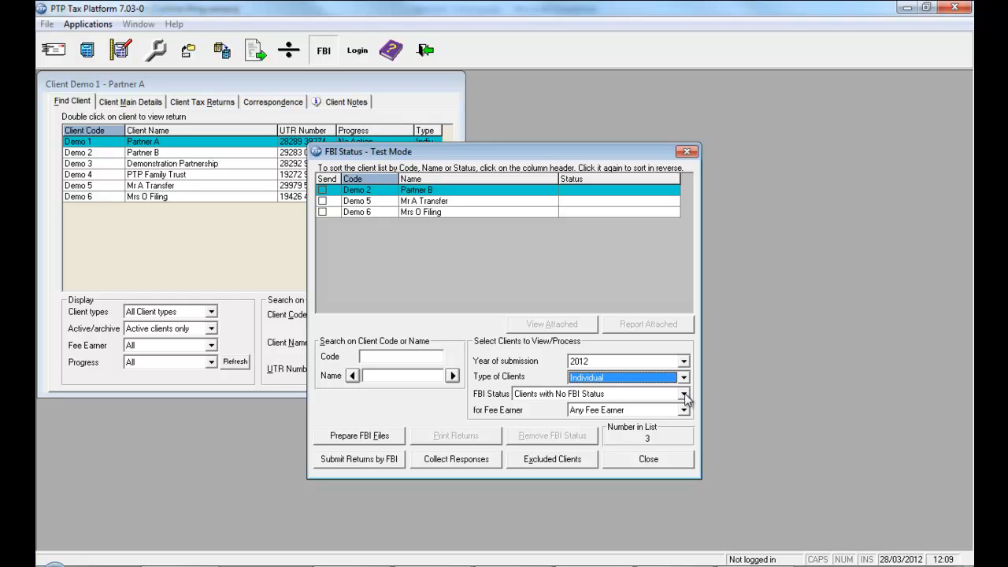
# List the FBI files prepared awaiting Returns to be printed, and print one copy of Demo 1's full return with schedules.
pyautogui.click(684, 394)
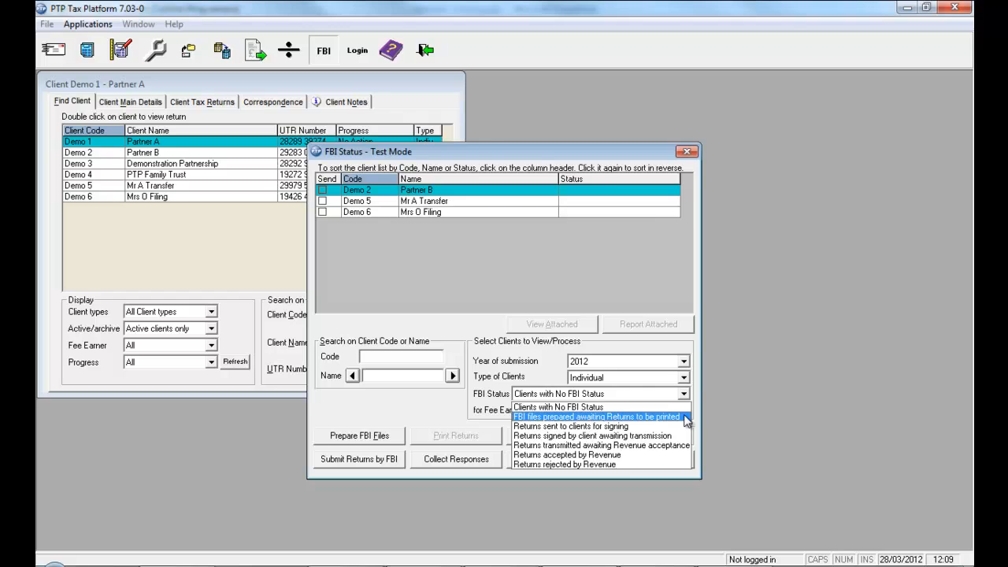
pyautogui.click(684, 417)
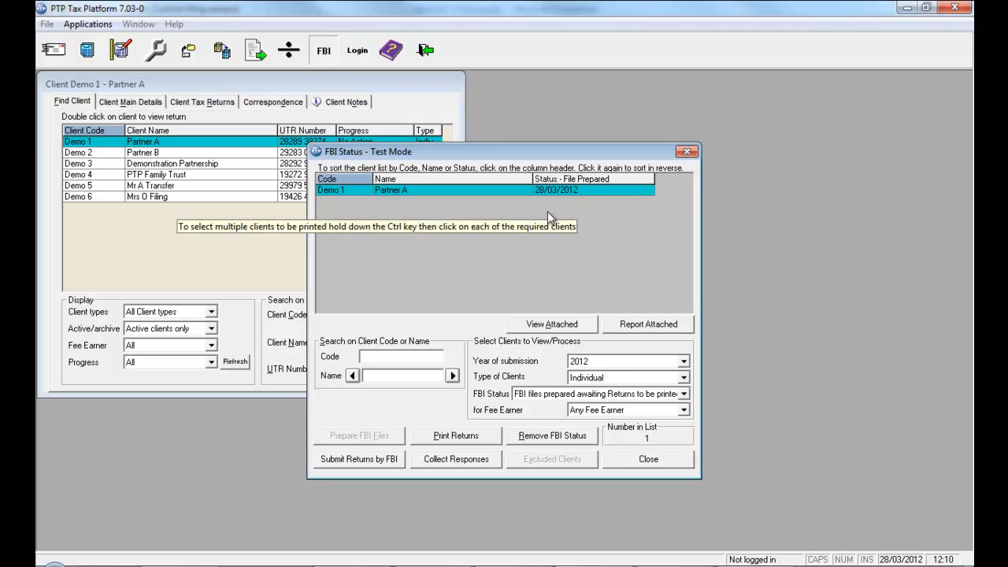
pyautogui.click(459, 438)
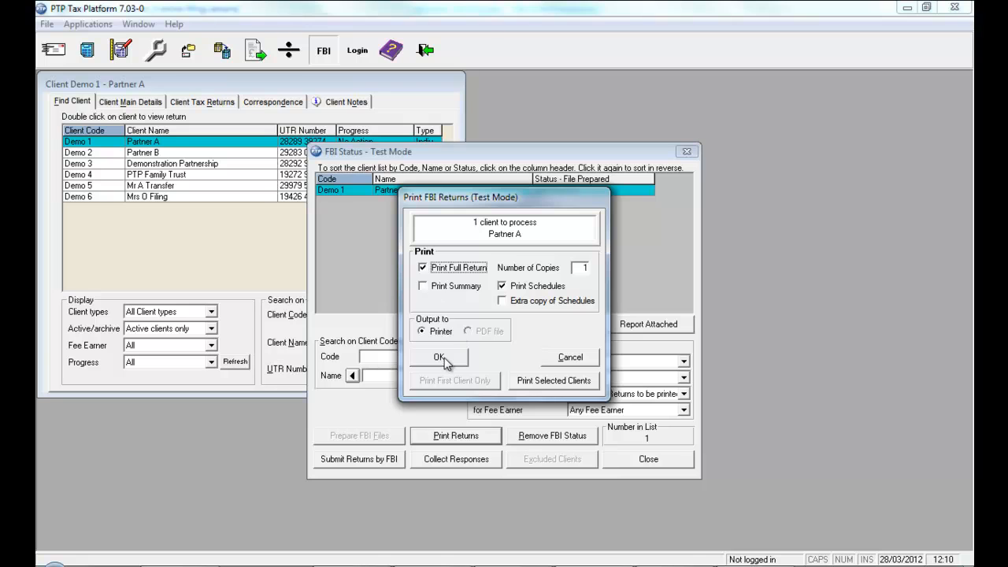
pyautogui.click(444, 358)
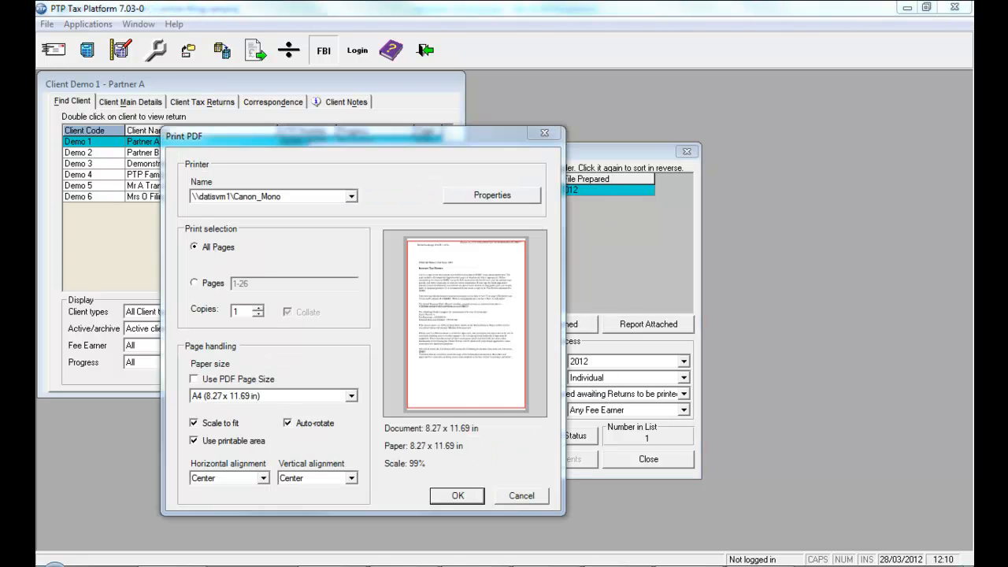
pyautogui.click(454, 499)
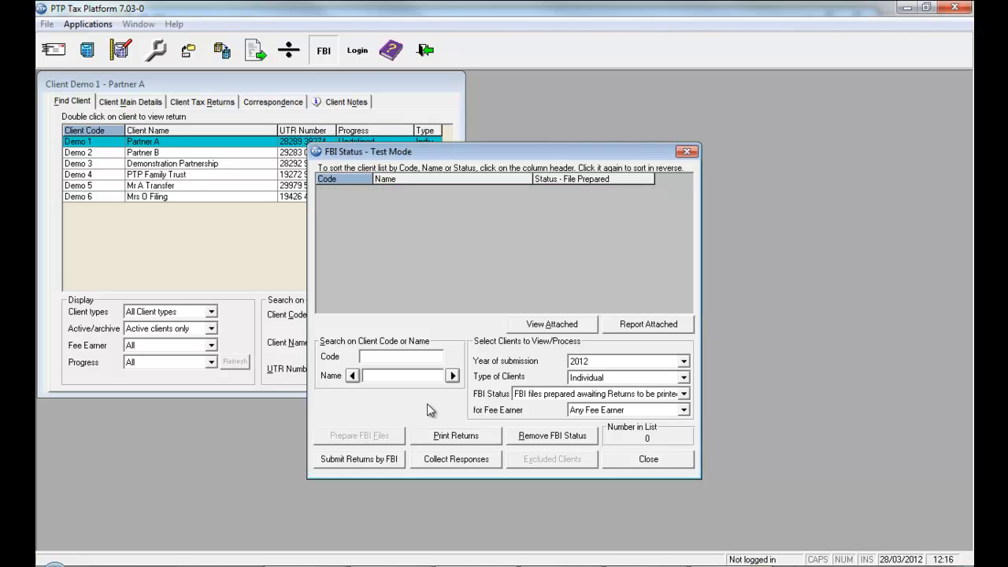
# List the returns sent to clients for signing, and update Demo 1 with a client signed date of 28/03/2012.
pyautogui.click(683, 393)
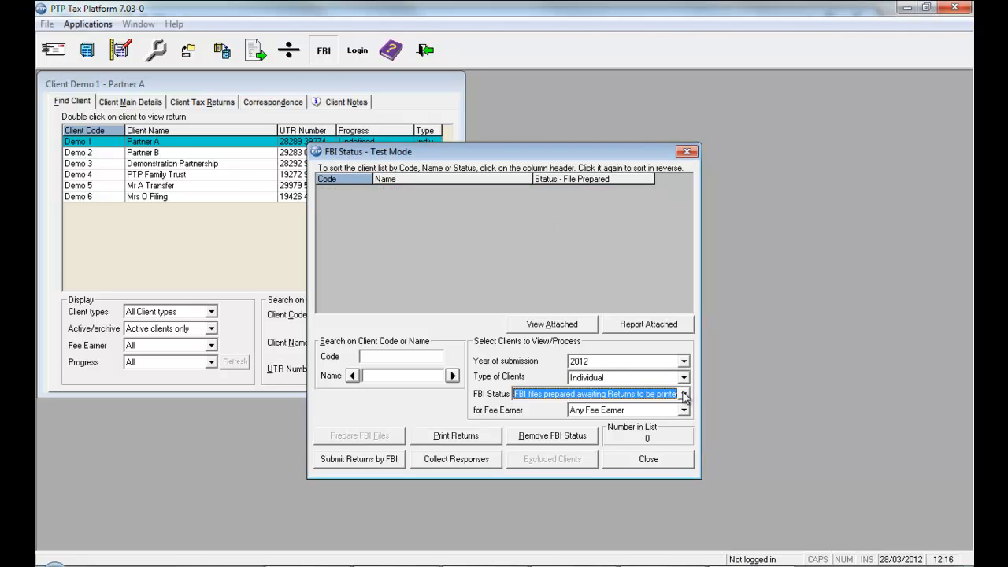
pyautogui.click(683, 394)
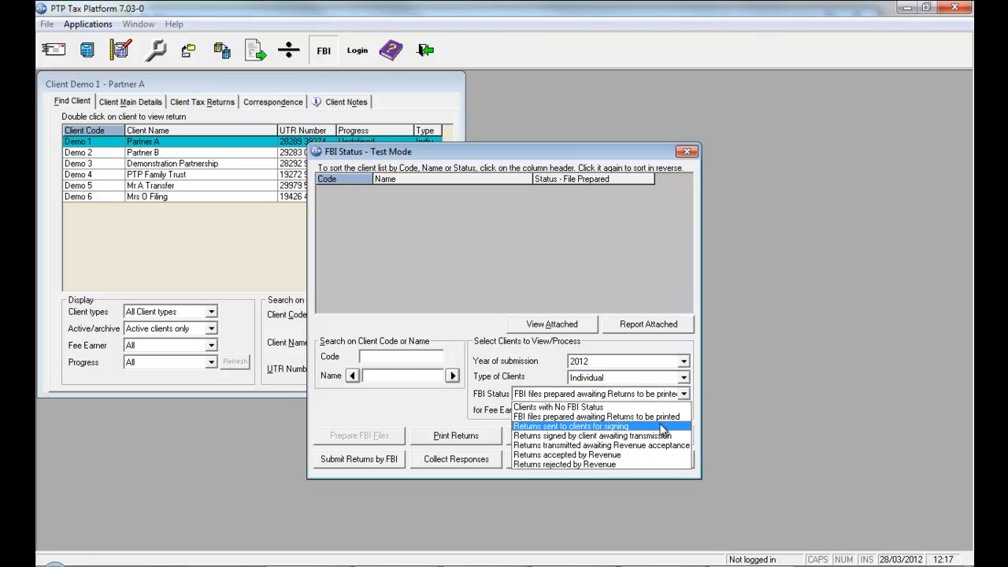
pyautogui.click(598, 426)
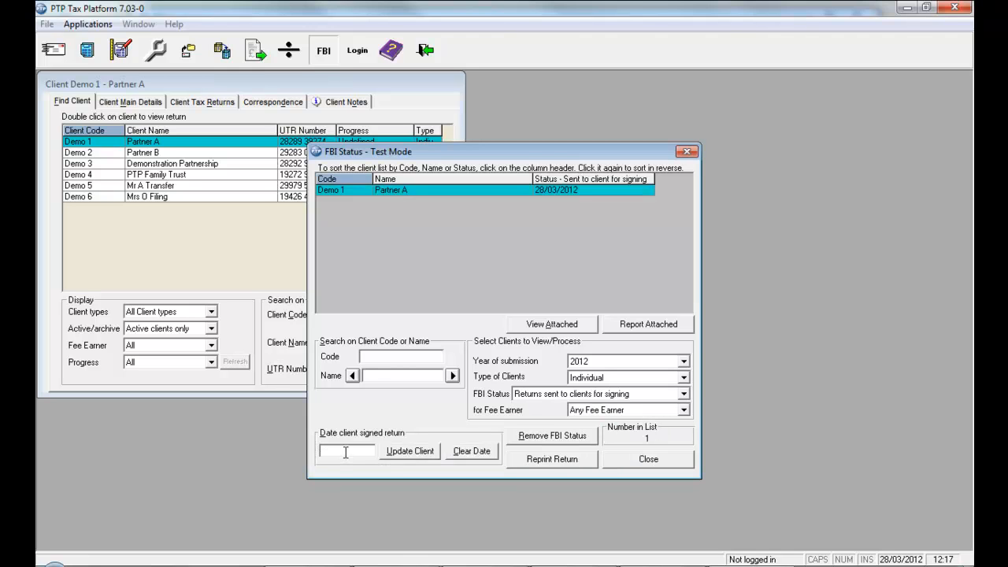
pyautogui.click(415, 452)
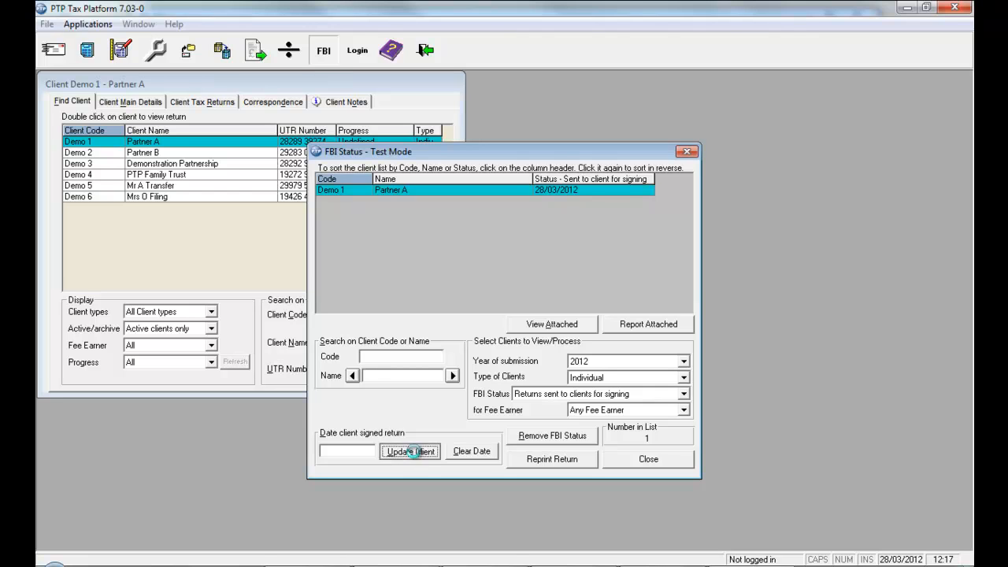
# Submit Demo 1's signed return over the Local Area Network with Collect Responses Later off, and list the returns accepted by Revenue.
pyautogui.click(684, 395)
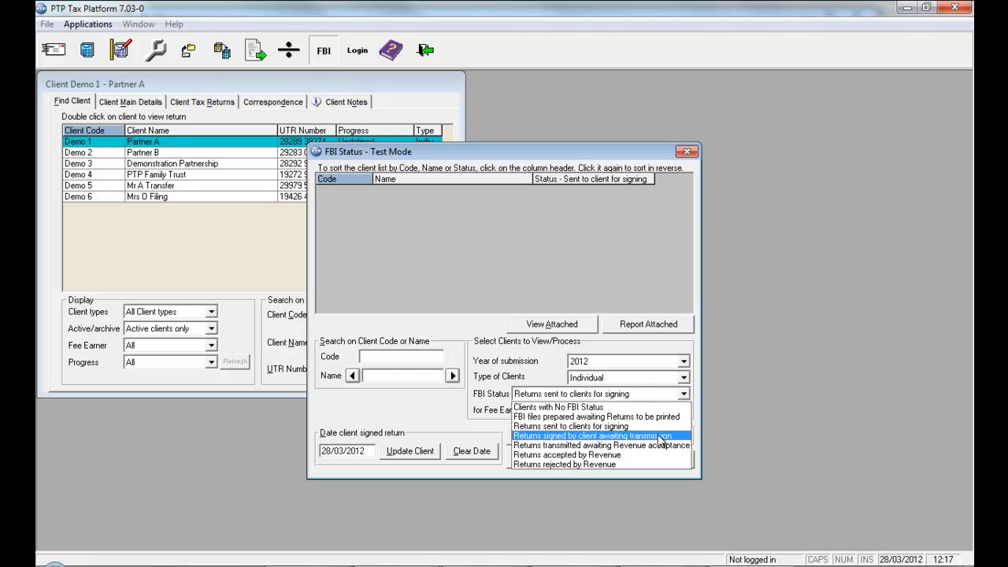
pyautogui.click(660, 436)
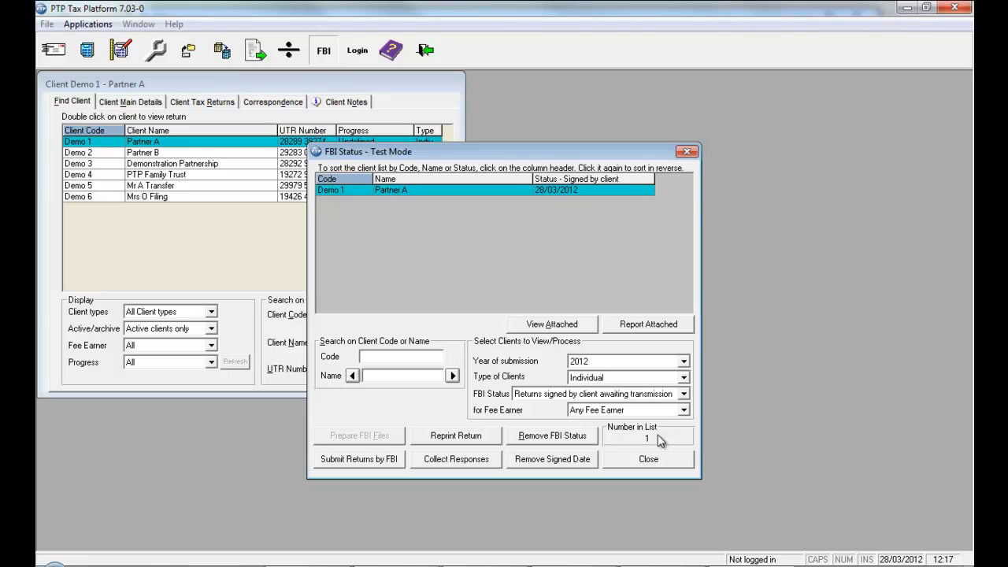
pyautogui.click(359, 460)
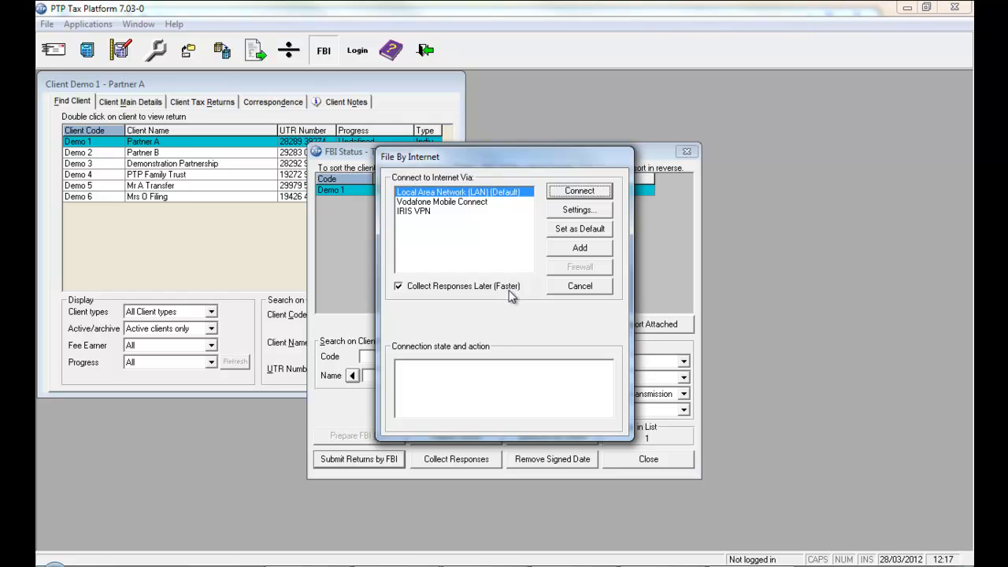
pyautogui.click(398, 287)
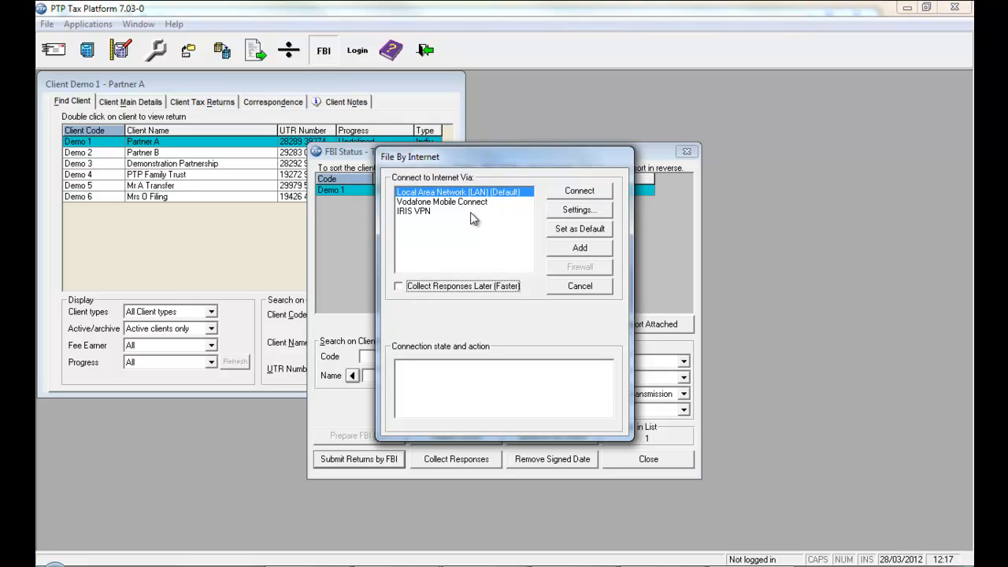
pyautogui.click(596, 192)
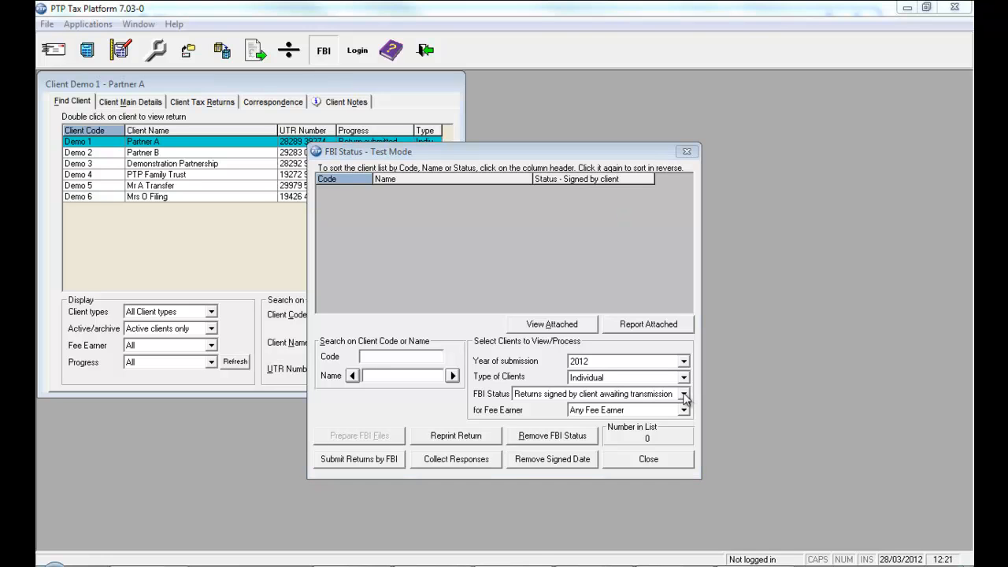
pyautogui.click(684, 395)
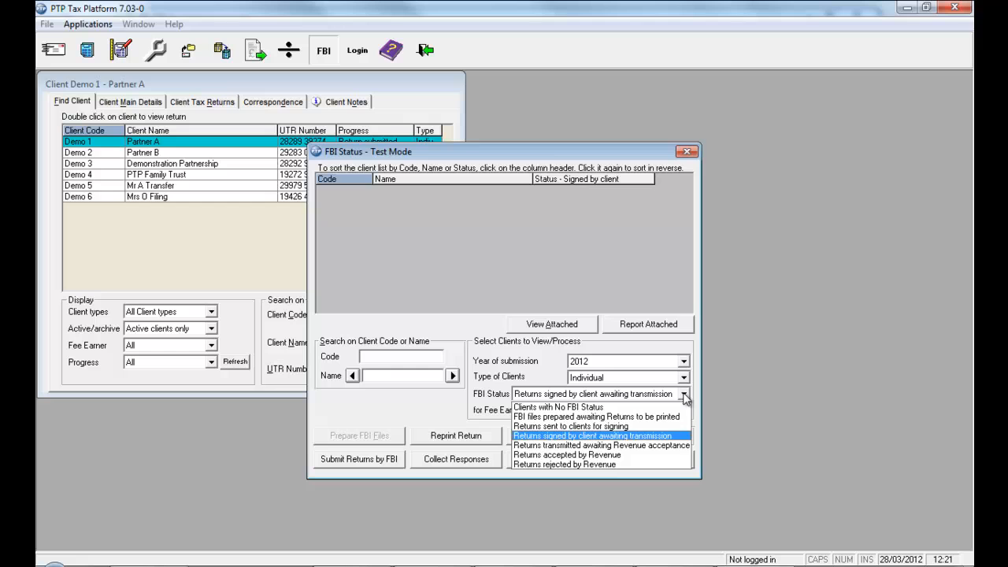
pyautogui.click(620, 455)
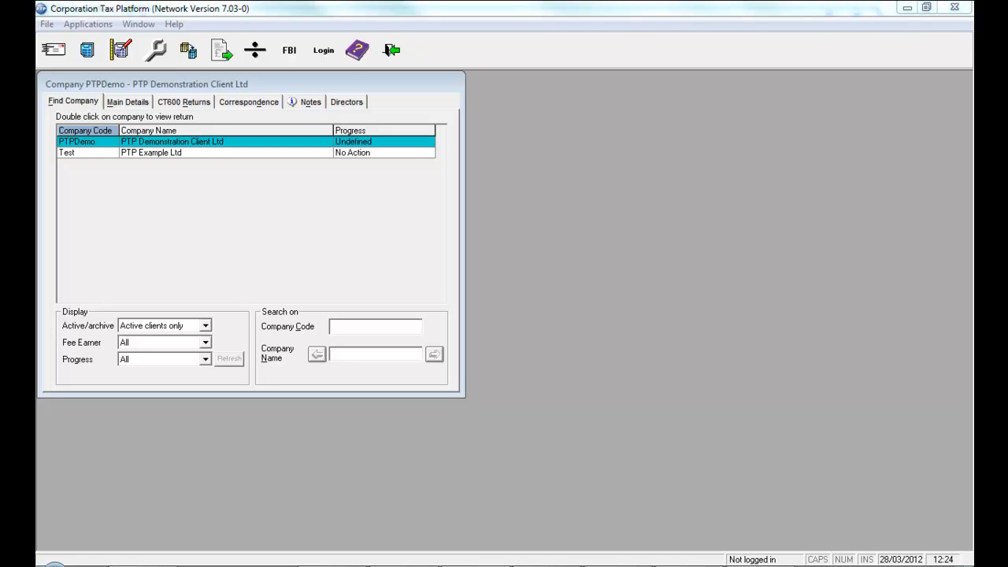
# Open the FBI events for PTP Demonstration Client Ltd's CT600 return for the period ending 31/03/2011.
pyautogui.click(193, 106)
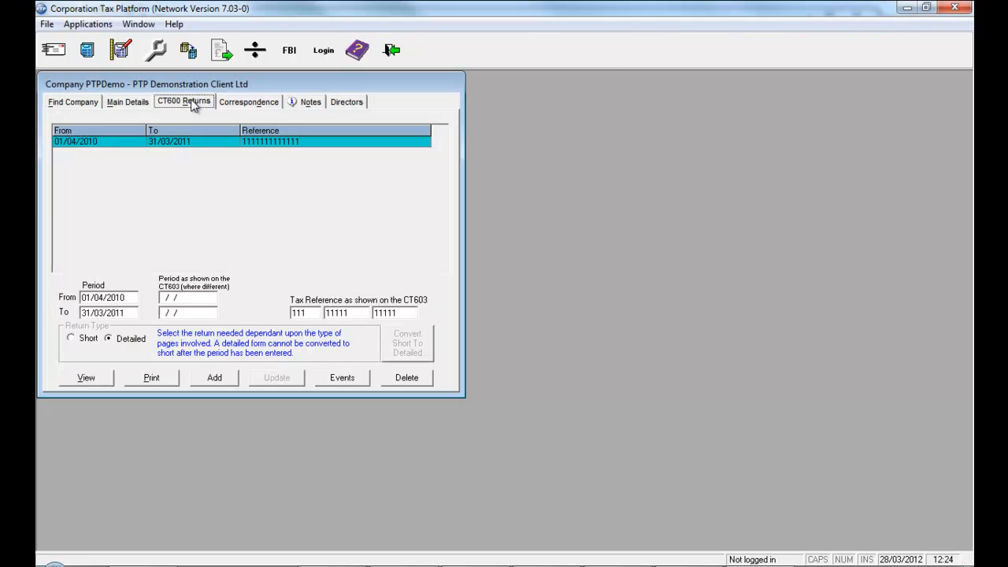
pyautogui.click(338, 380)
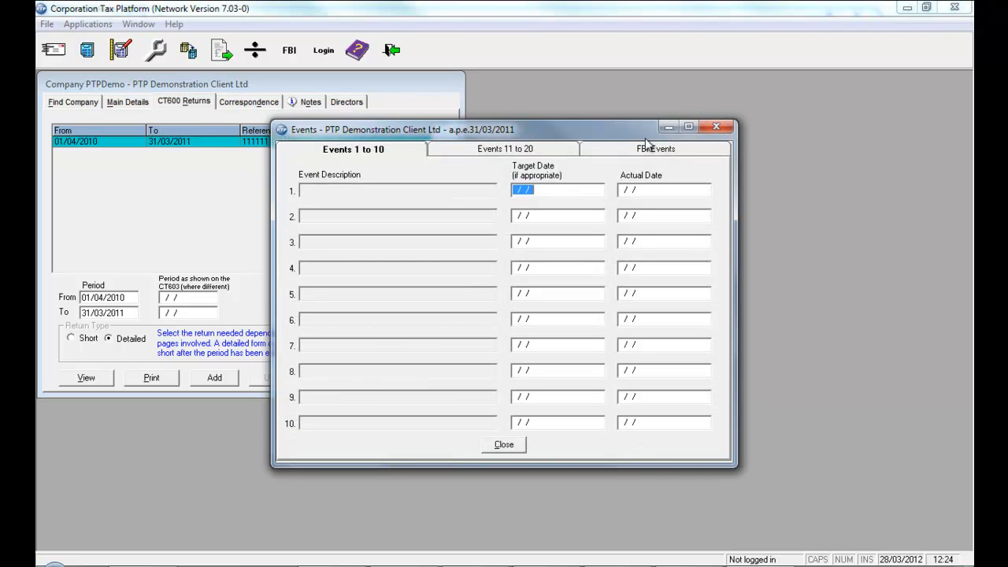
pyautogui.click(684, 149)
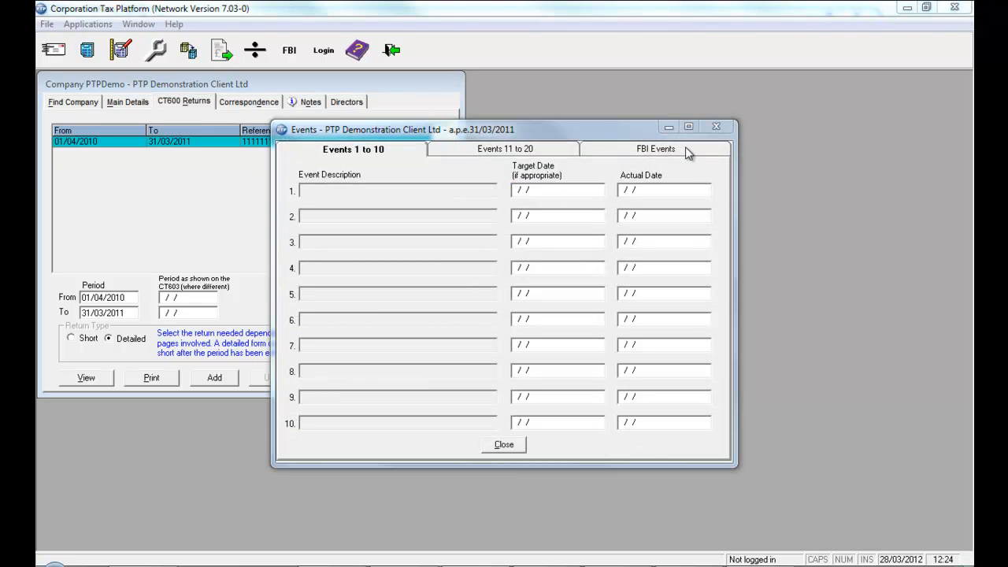